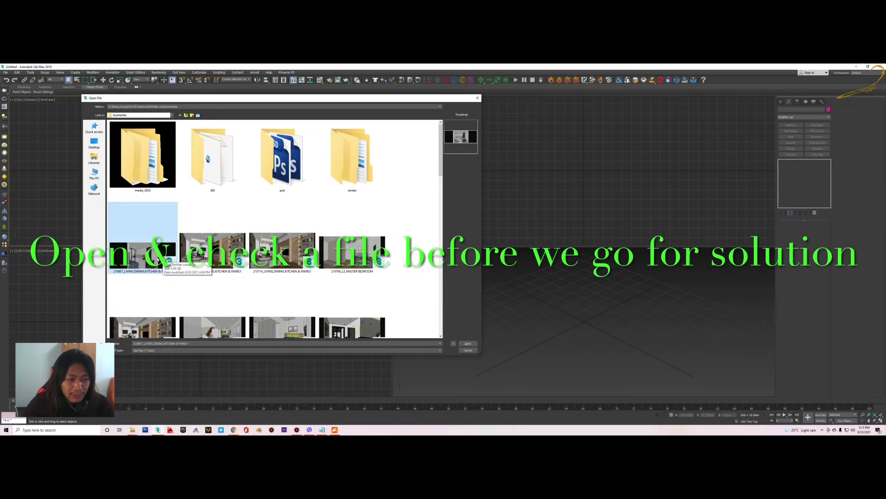
Open 210807_LIVING_DINING_KITCHEN & FAMILY.max from the Open File dialog.
double_click(157, 255)
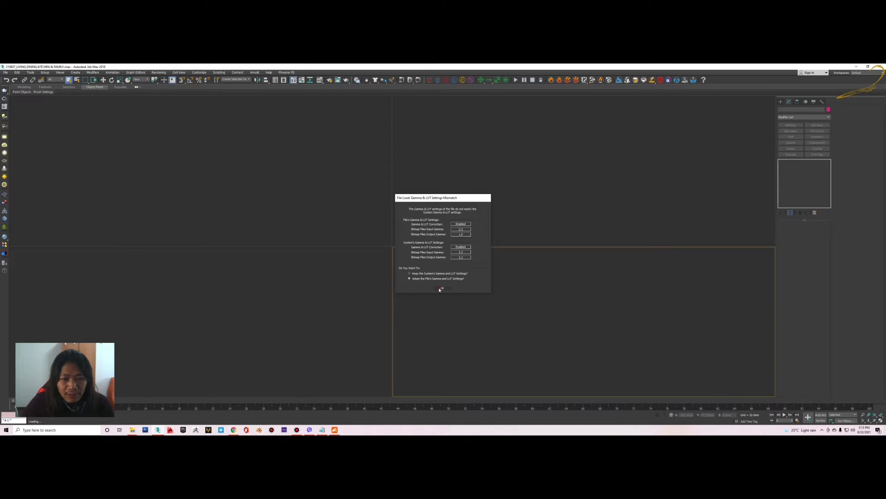
Accept the Gamma & LUT mismatch prompt and continue past the missing external files warning.
click(441, 288)
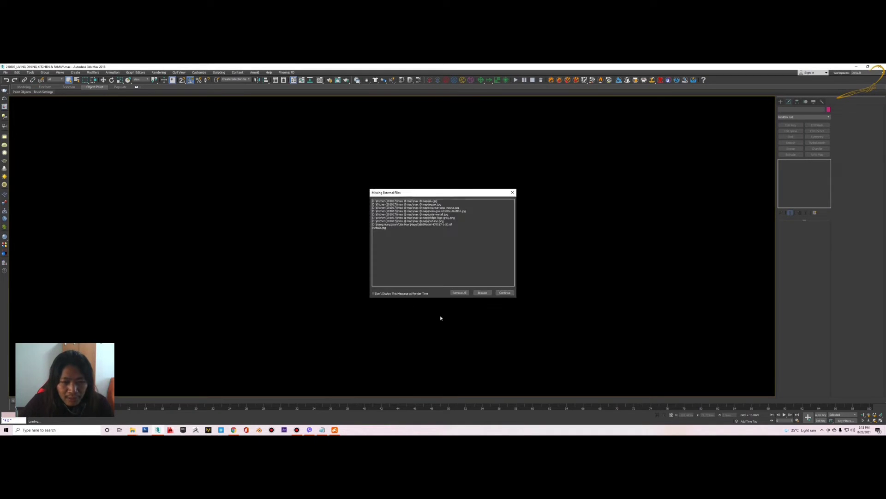
click(500, 294)
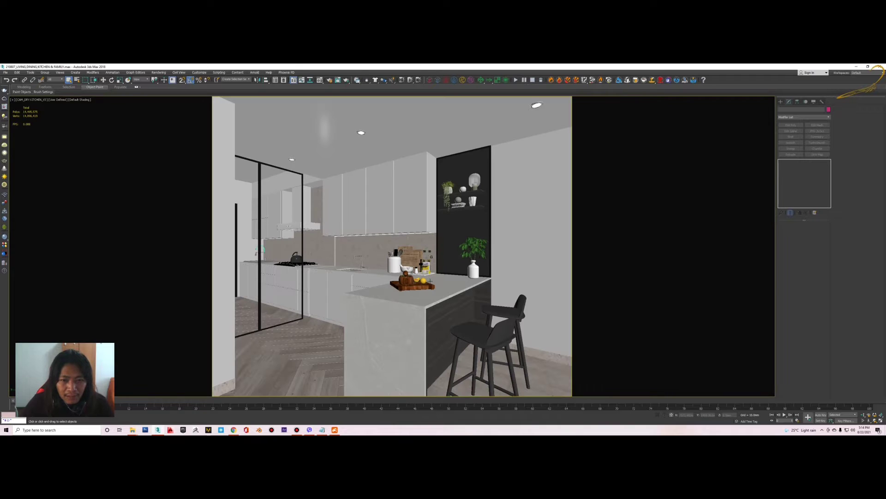
Switch the viewport through CAM_DRY KITCHEN_V2, another scene camera, and CAM_LIVING_V2.
key(c)
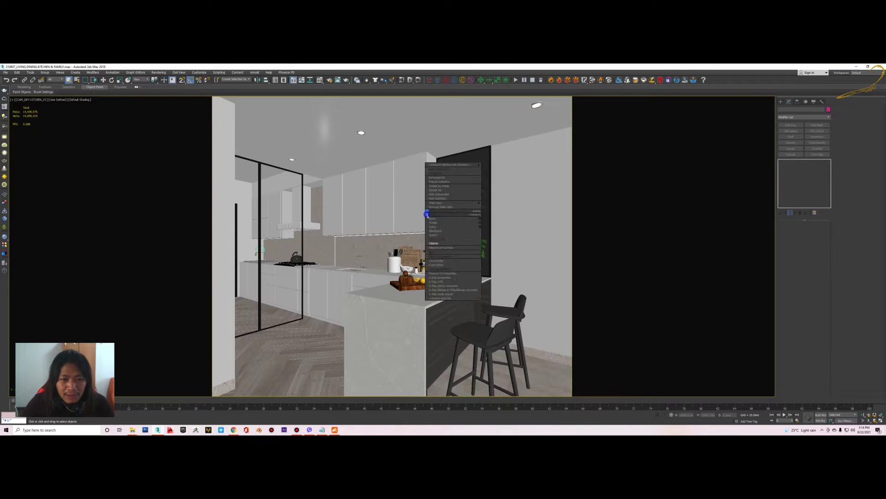
click(436, 223)
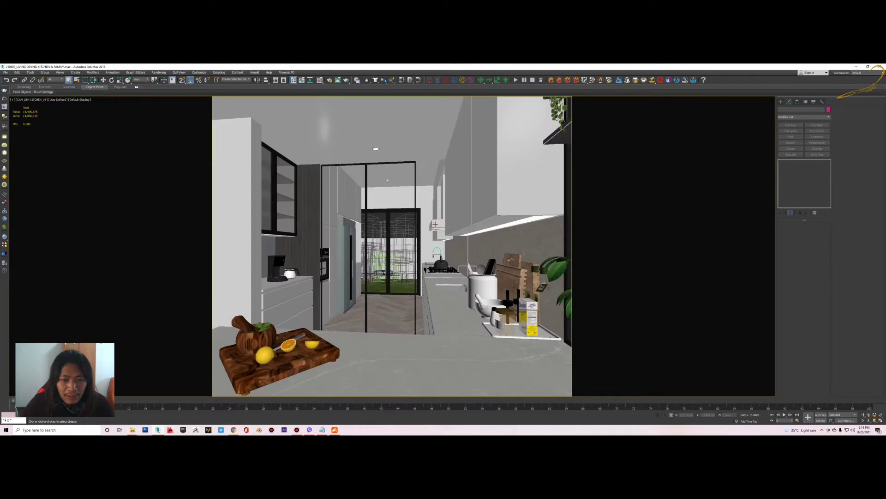
click(438, 216)
double_click(438, 216)
key(c)
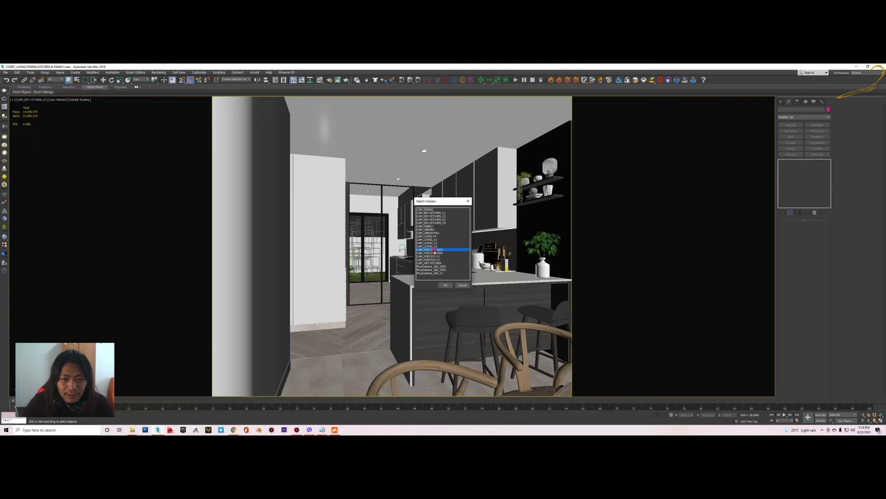
double_click(431, 249)
key(c)
double_click(432, 243)
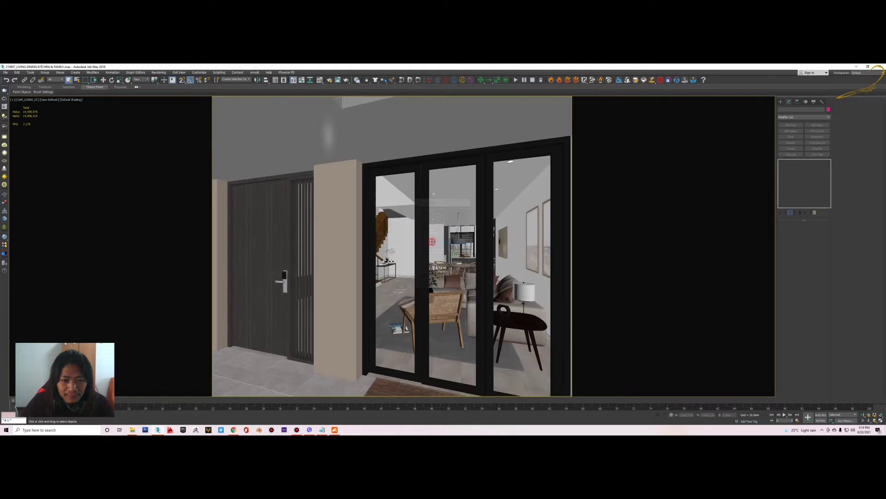
View through CAM_PORTICO V1, then settle on the CAM_LIVING V4 living-room camera.
key(c)
click(433, 256)
double_click(432, 257)
key(c)
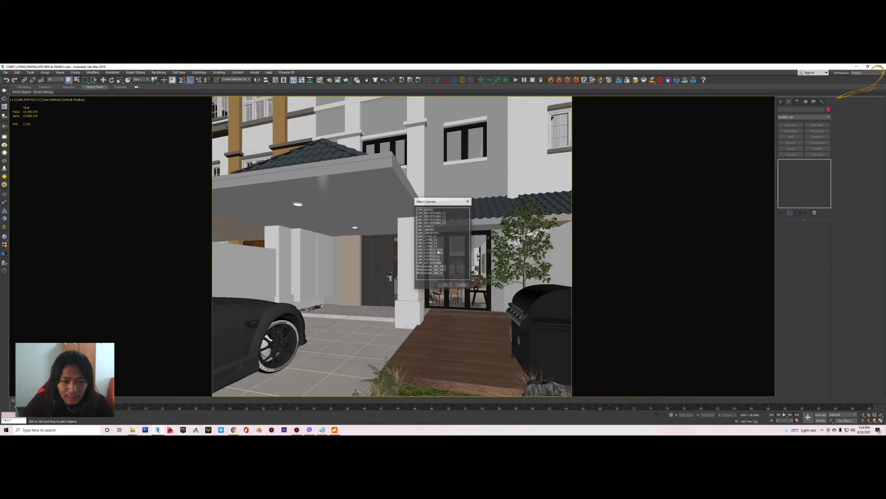
click(430, 236)
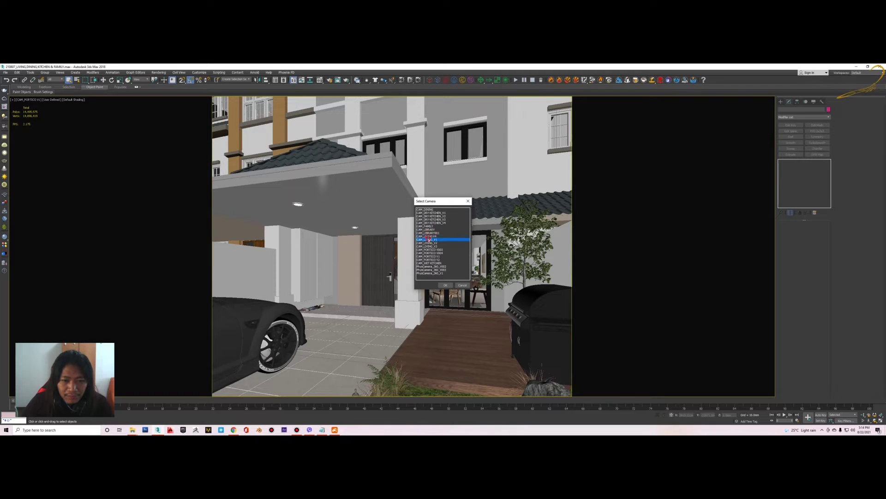
double_click(430, 236)
key(c)
double_click(431, 236)
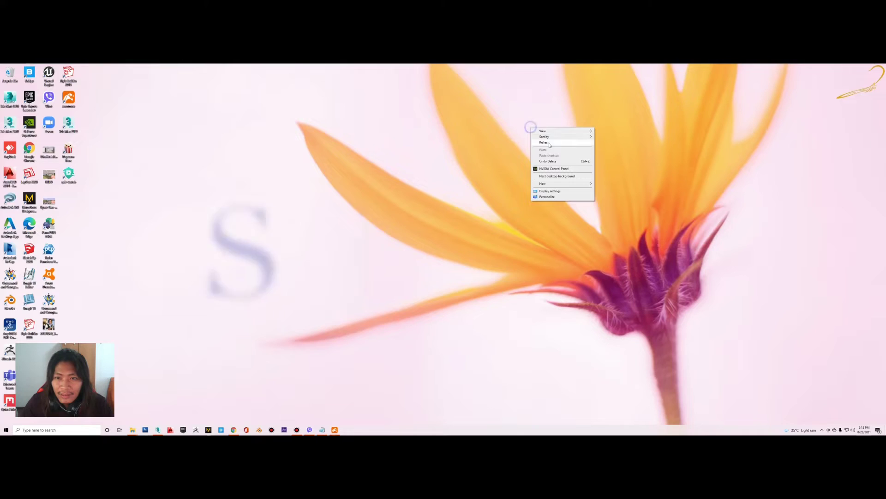
click(548, 142)
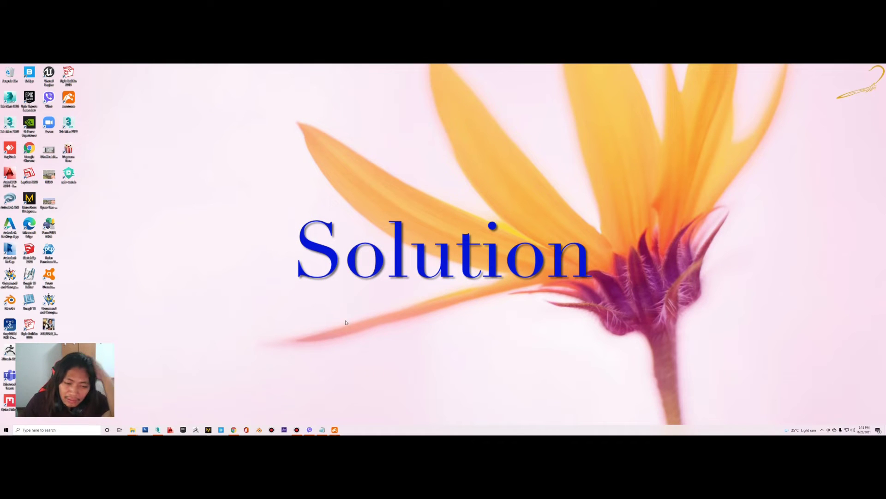
Read the article's Solution section, highlighting step 5 items such as Motion Clip Associations.
click(234, 430)
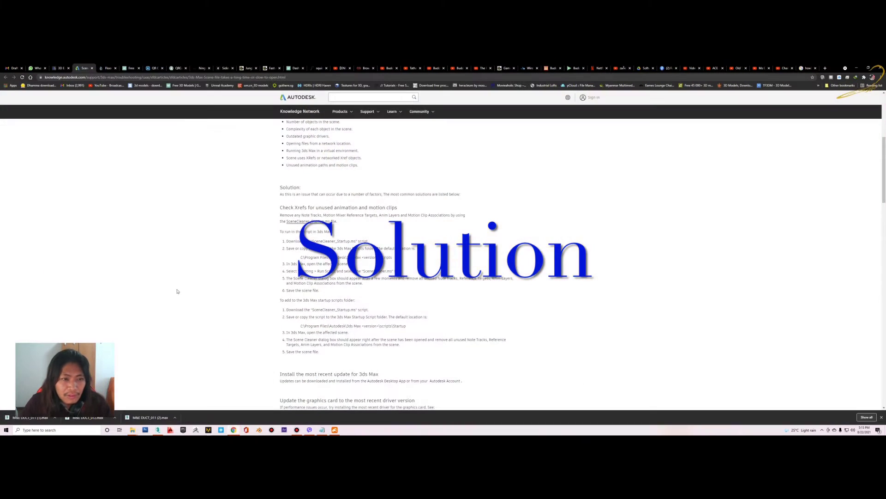
scroll(264, 201, up, 5)
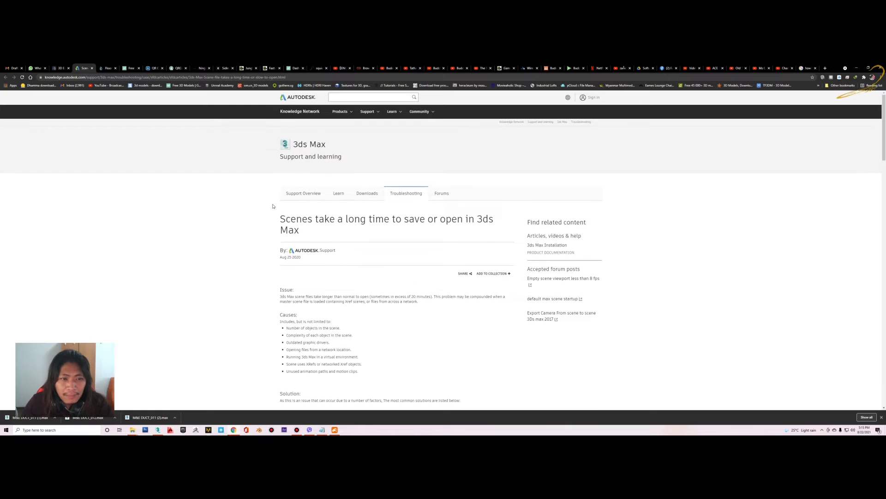
scroll(324, 181, down, 1)
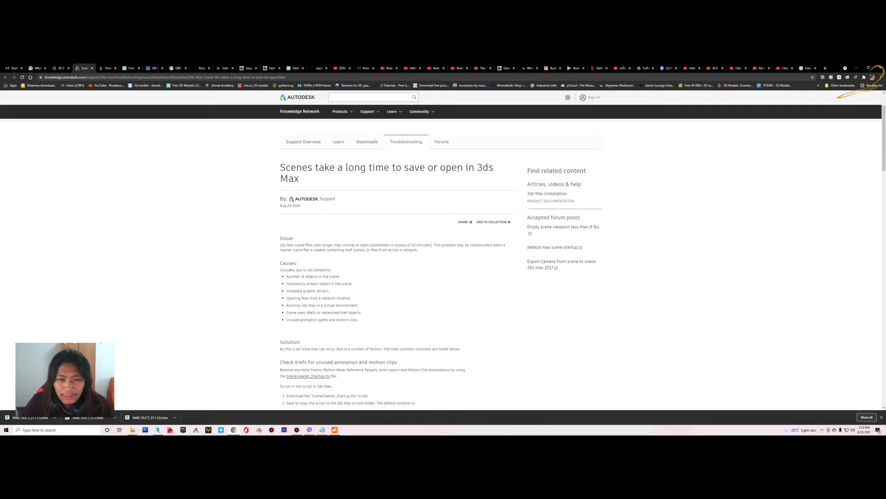
scroll(376, 186, down, 4)
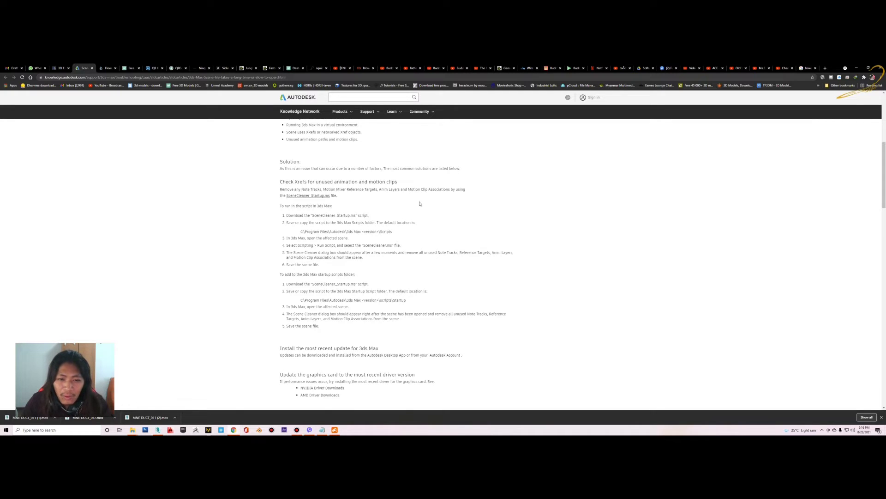
drag(440, 253, 513, 254)
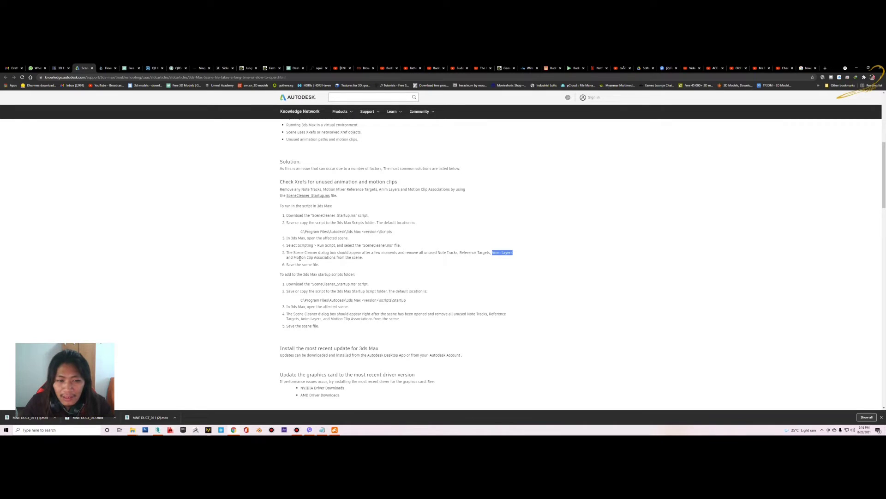
drag(294, 258, 339, 259)
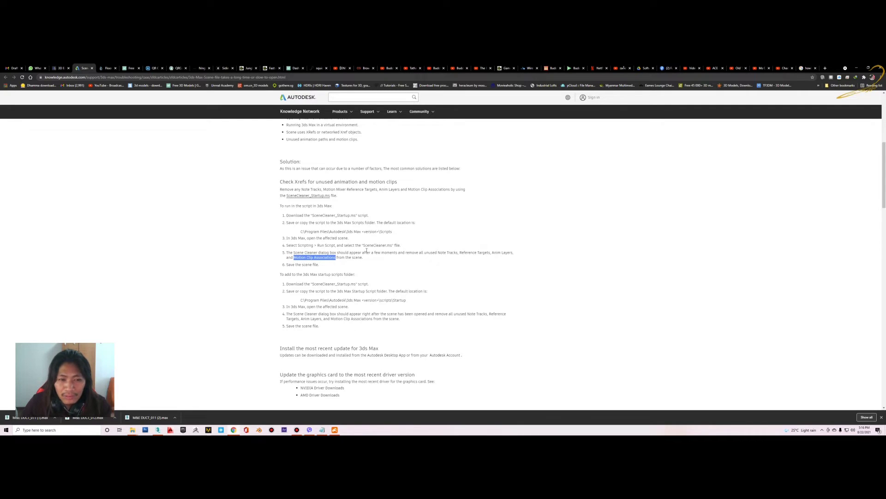
click(412, 226)
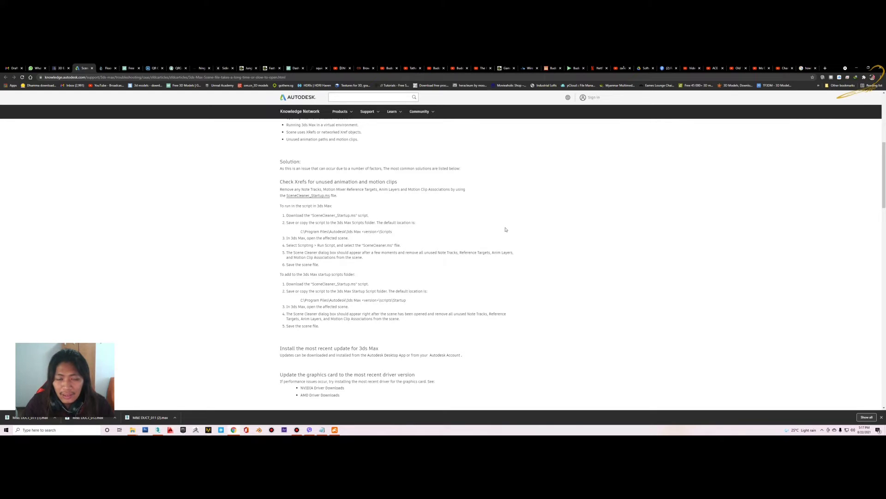
Start downloading SceneCleaner_Startup.ms, then cancel the IDM download and confirm.
click(311, 196)
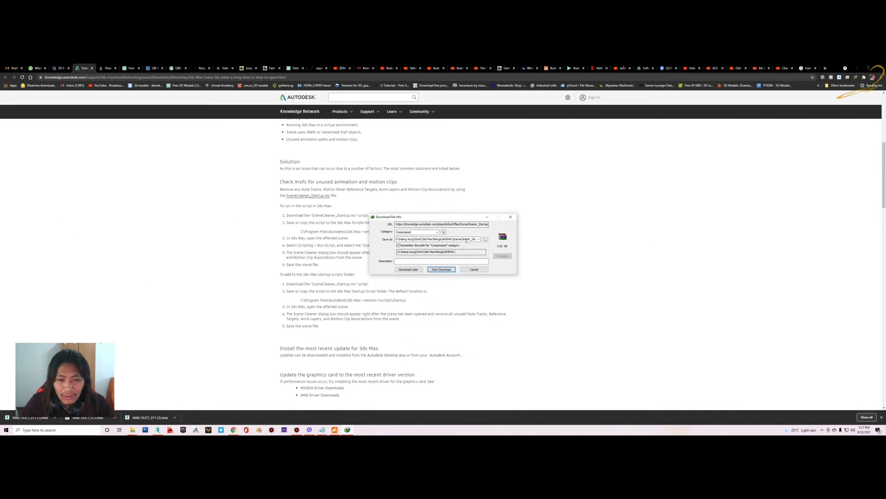
click(474, 269)
click(457, 269)
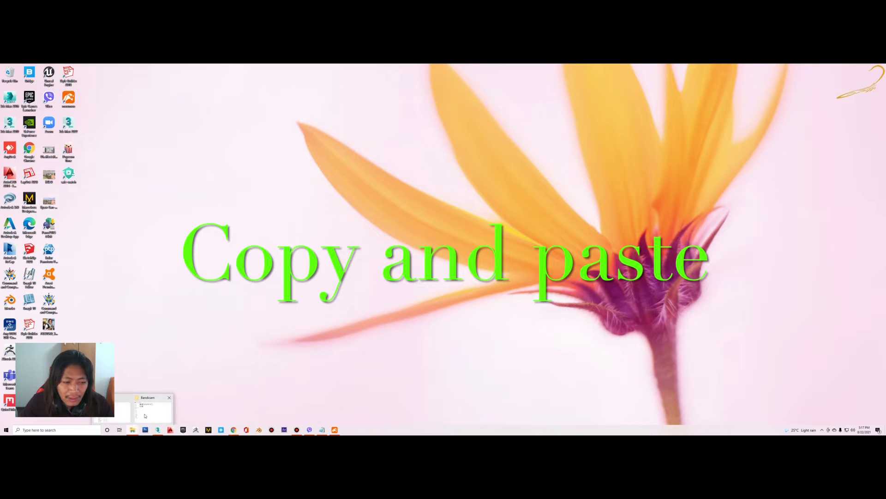
Copy the SceneCleaner_Startup file from the SCRIPT folder in File Explorer.
click(133, 430)
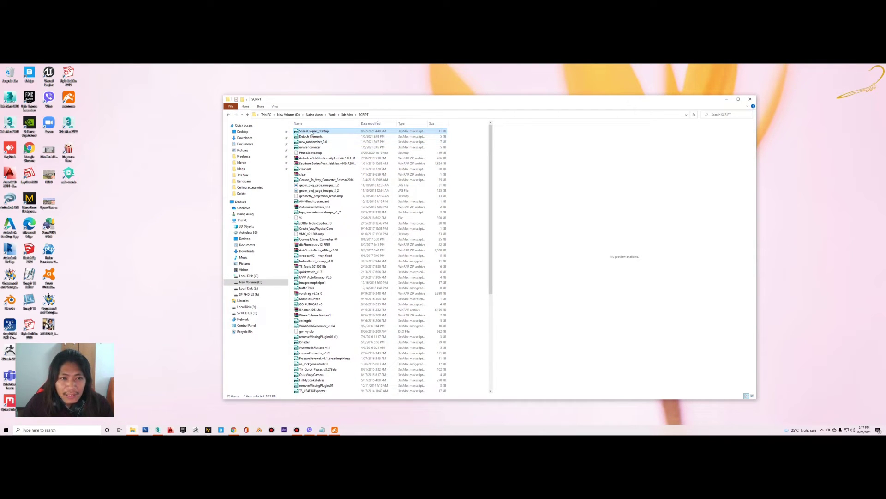
right_click(312, 132)
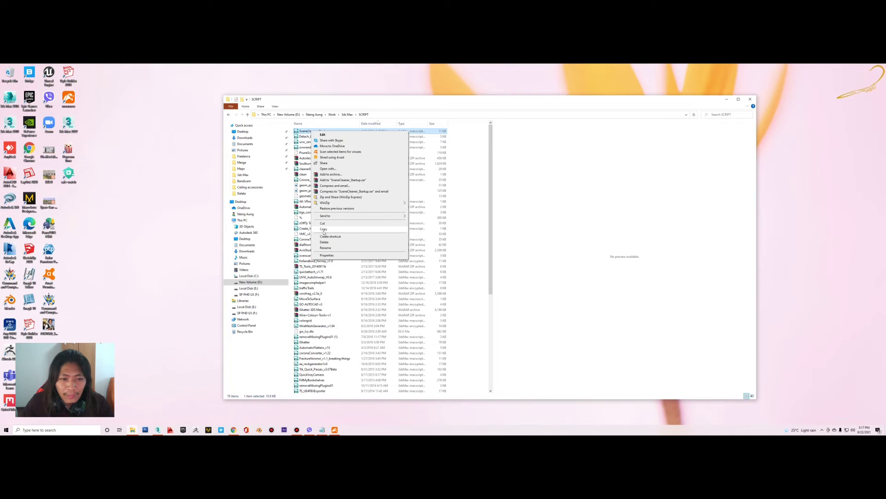
click(324, 229)
Refresh the desktop and nudge the SCRIPT folder window slightly right.
right_click(158, 159)
click(174, 176)
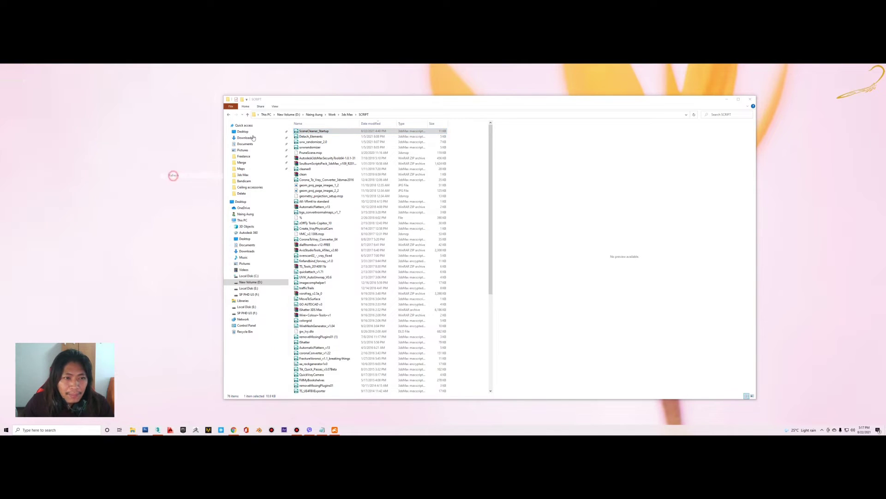
drag(320, 99, 332, 96)
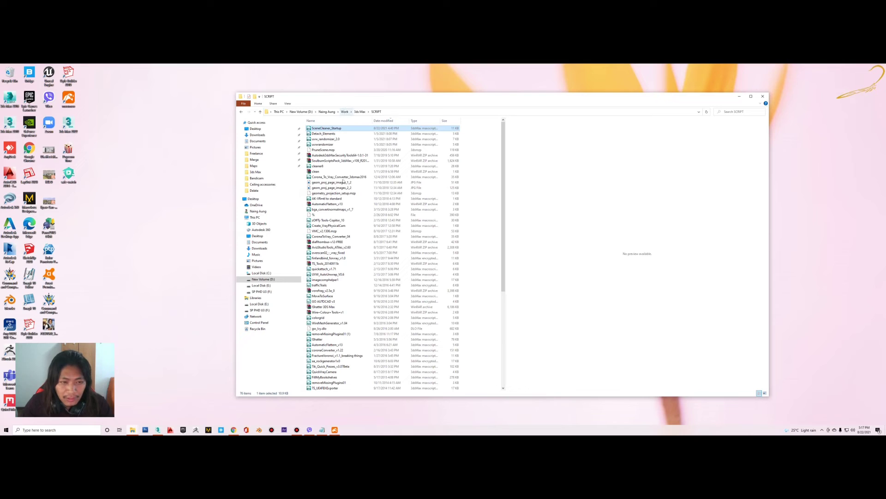
Paste SceneCleaner_Startup into C:\Program Files\Autodesk\3ds Max 2018\scripts with administrator permission.
click(261, 272)
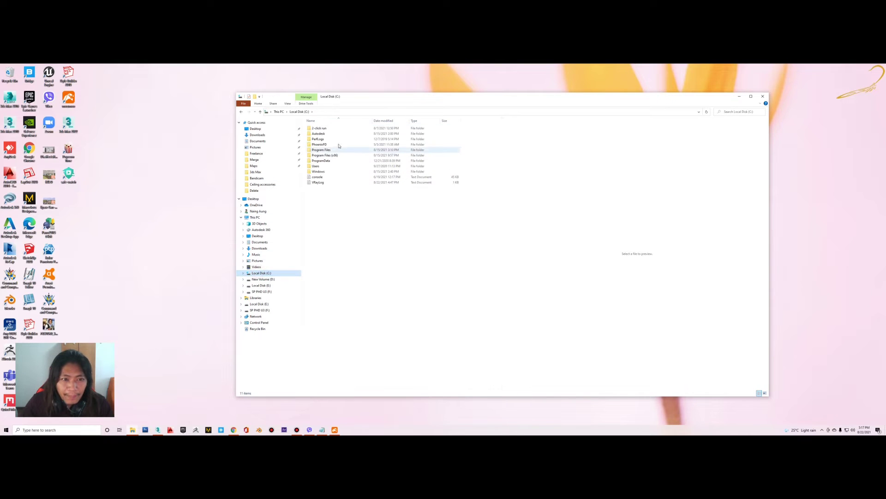
double_click(323, 150)
click(321, 145)
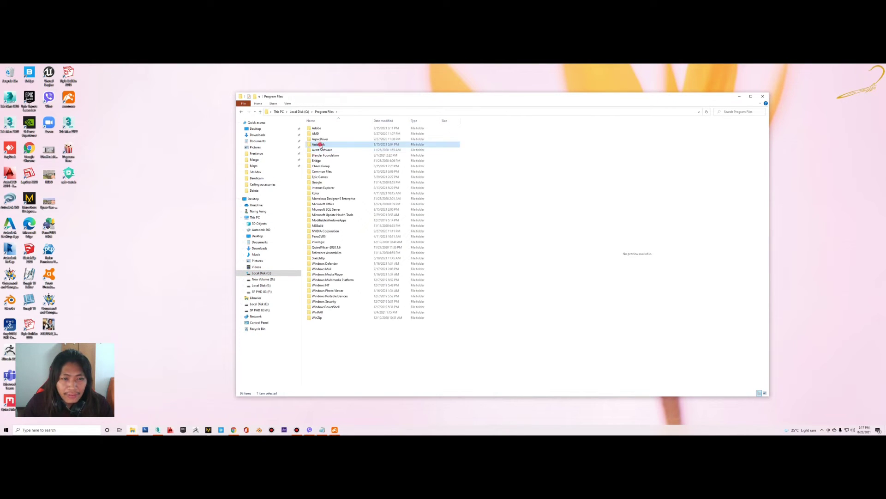
double_click(321, 145)
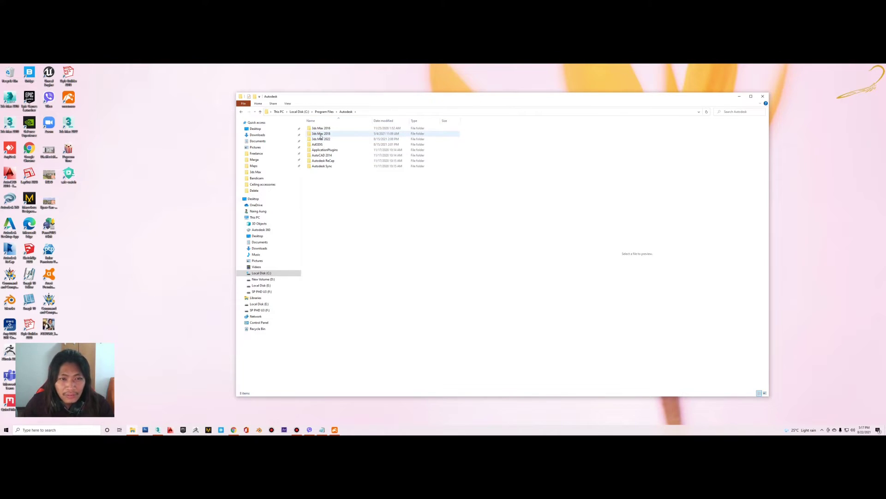
double_click(321, 134)
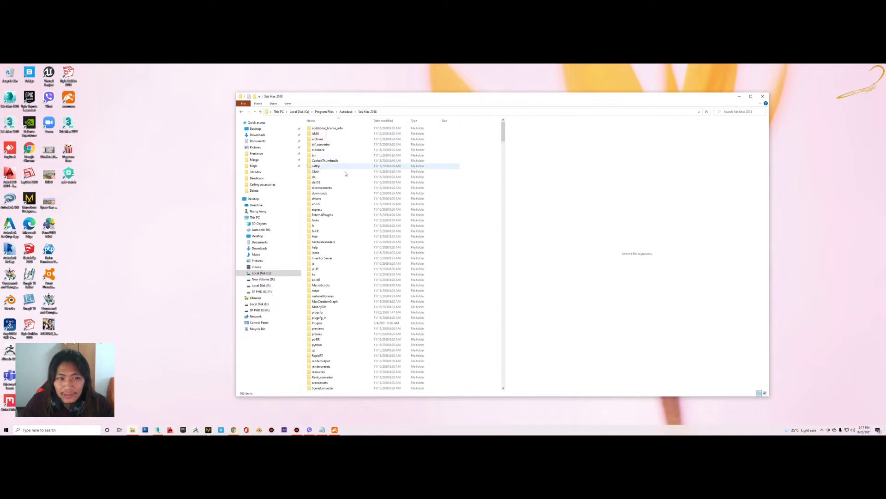
scroll(344, 235, down, 5)
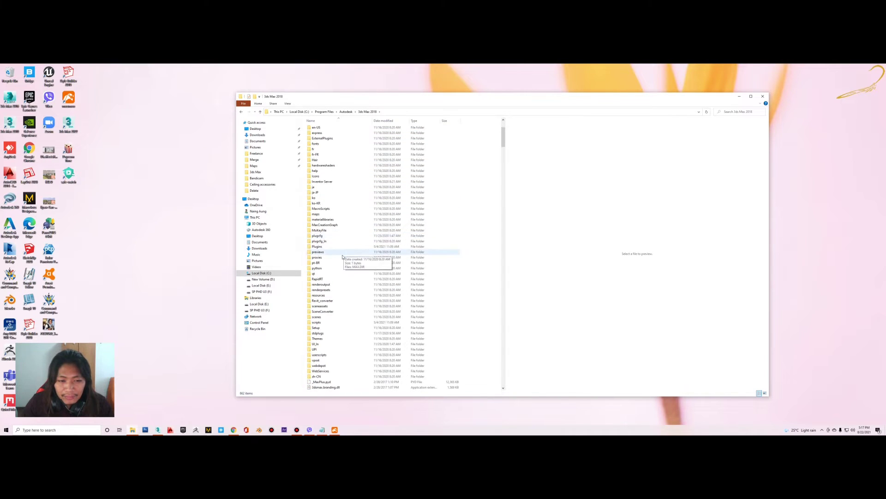
double_click(317, 323)
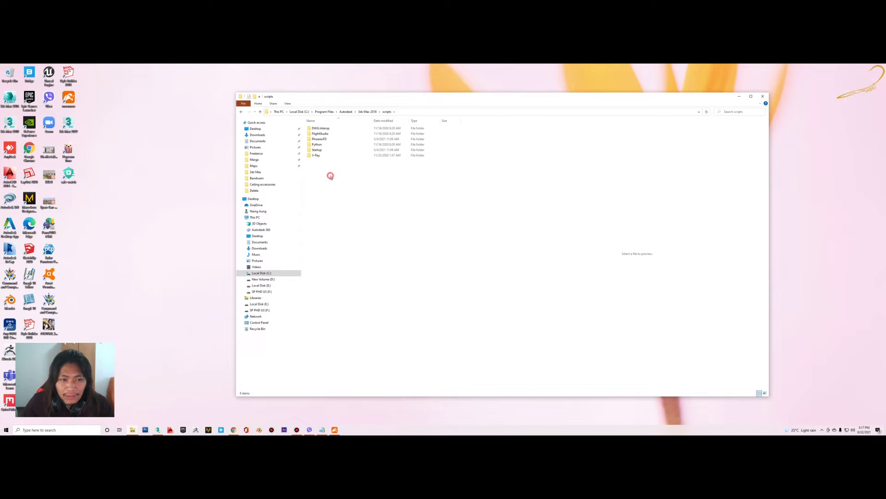
key(ctrl+v)
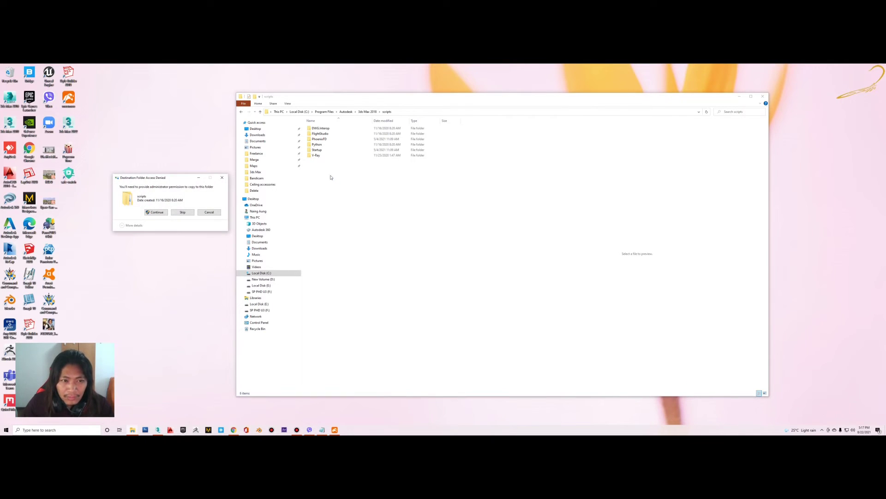
click(156, 212)
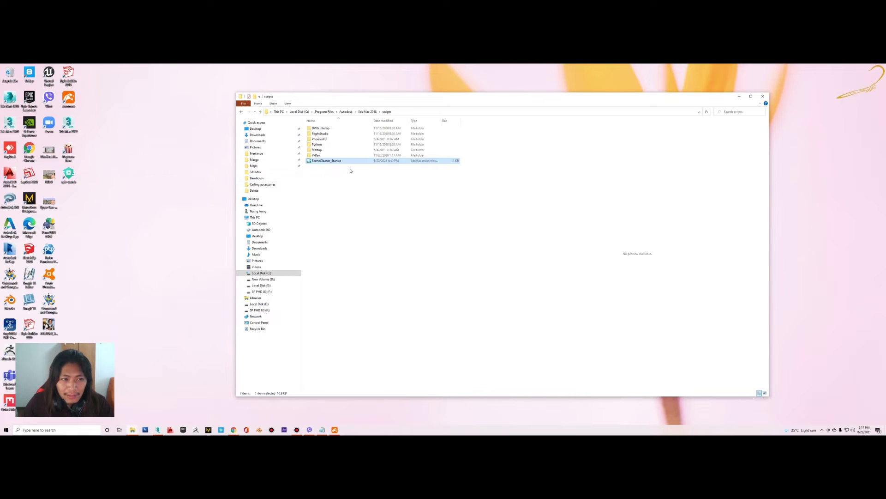
click(319, 150)
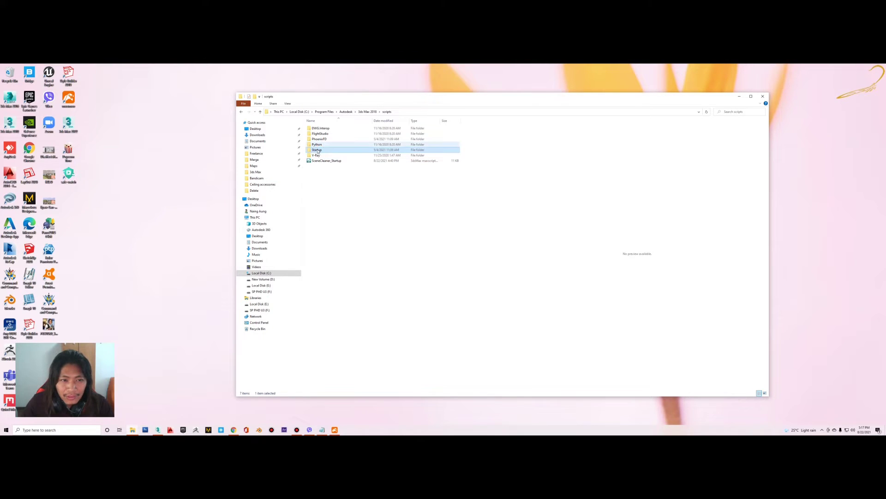
Paste SceneCleaner_Startup into the 3ds Max 2018 scripts\Startup folder, granting administrator access.
double_click(318, 150)
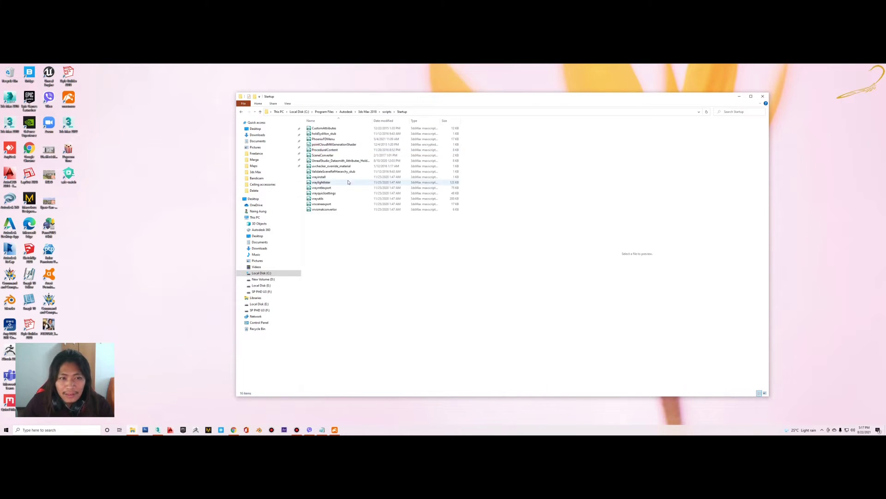
key(ctrl+v)
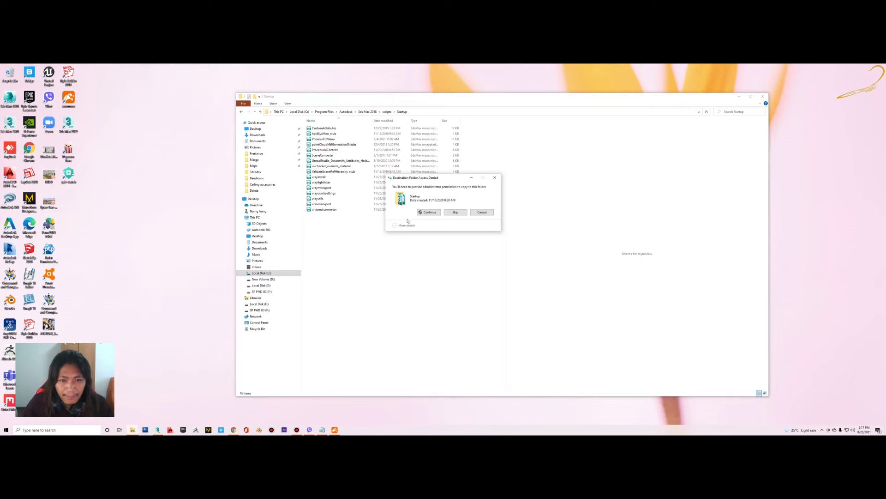
click(421, 213)
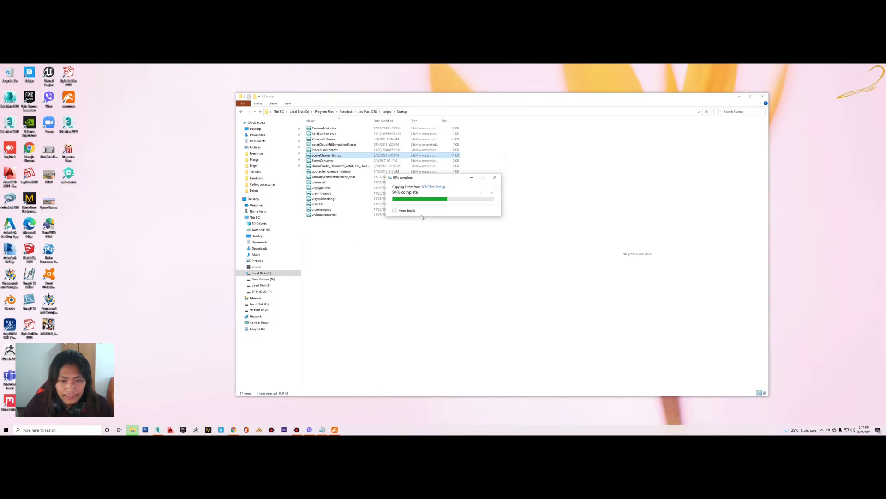
right_click(347, 245)
Bring 3ds Max 2018 back and choose Don't Save to discard the kitchen scene's changes.
click(358, 259)
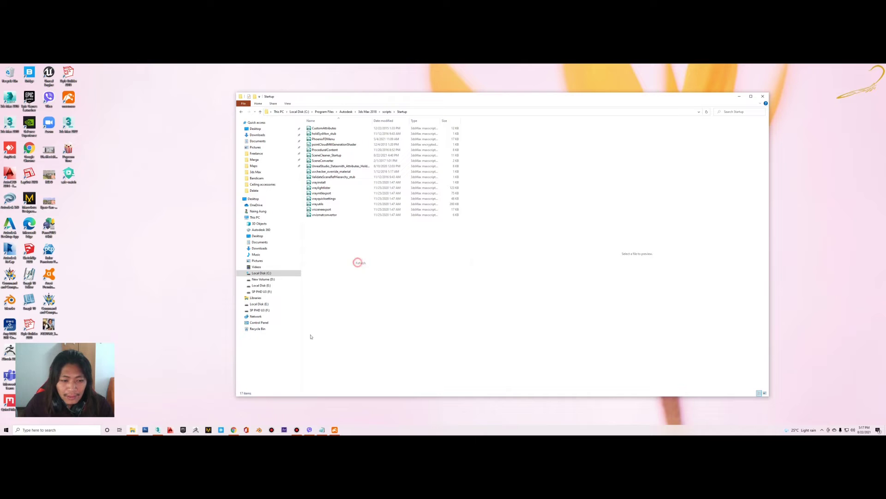
mouse_move(158, 430)
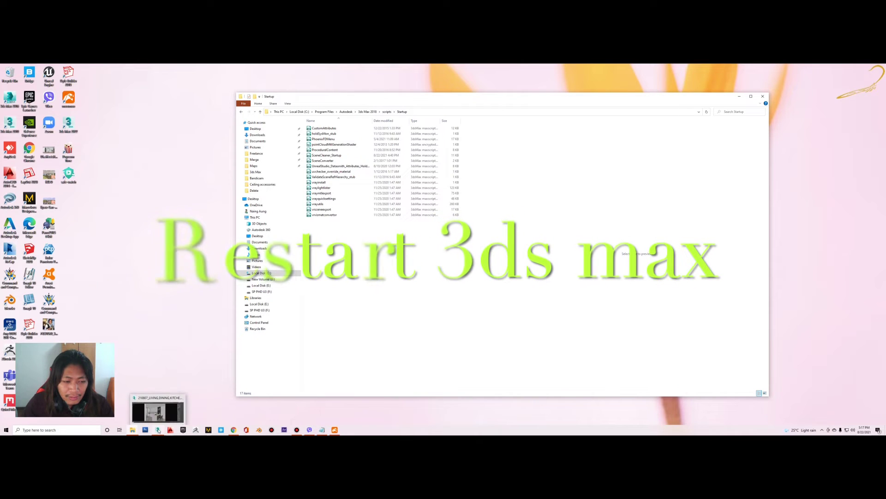
click(175, 406)
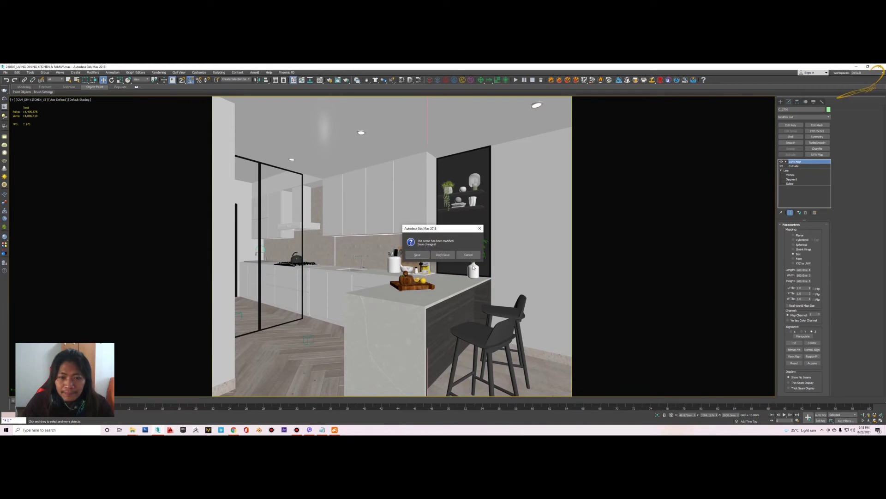
click(442, 254)
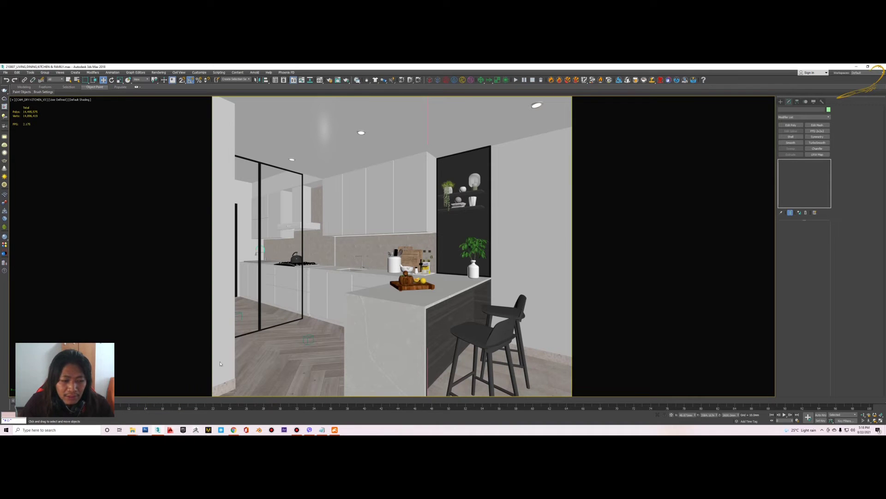
Paste SceneCleaner_Startup into the 3ds Max 2016 scripts and Startup folders with admin permission.
mouse_move(132, 431)
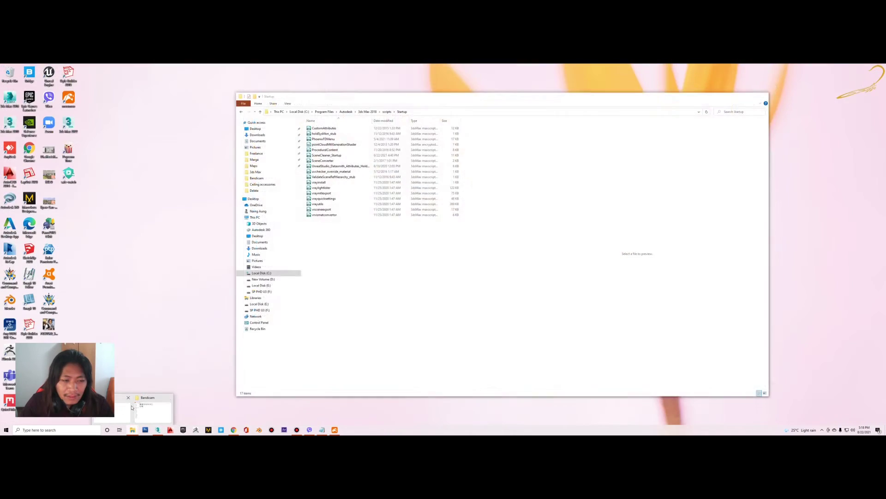
click(152, 409)
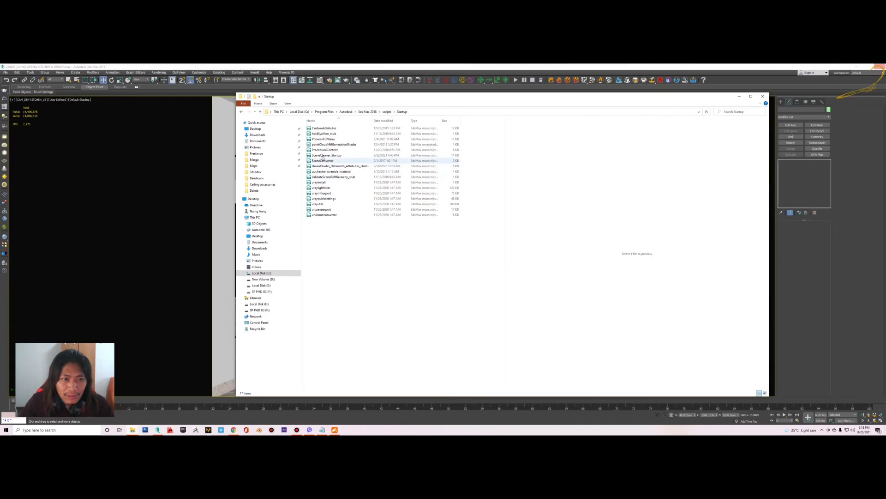
click(367, 112)
click(345, 112)
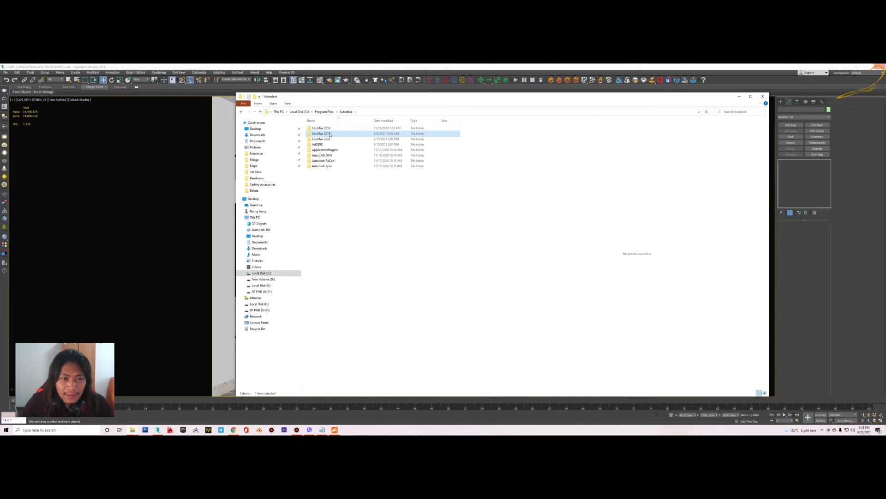
double_click(325, 129)
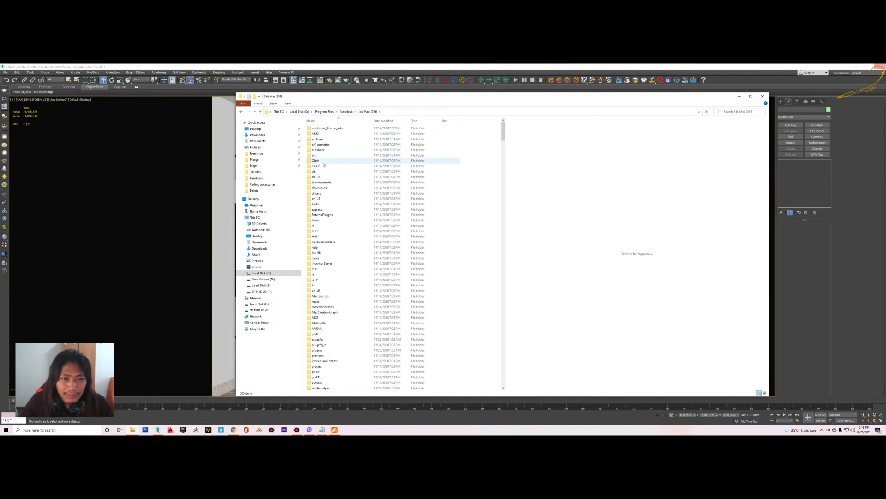
scroll(327, 284, down, 2)
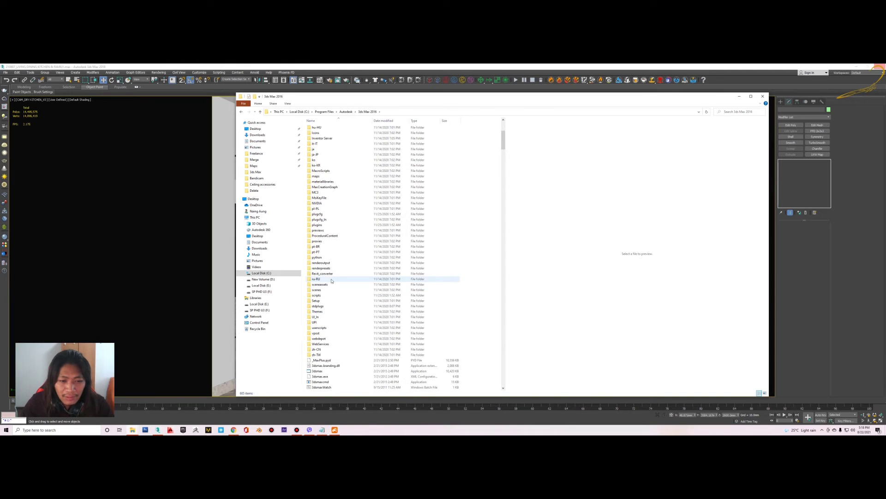
double_click(318, 296)
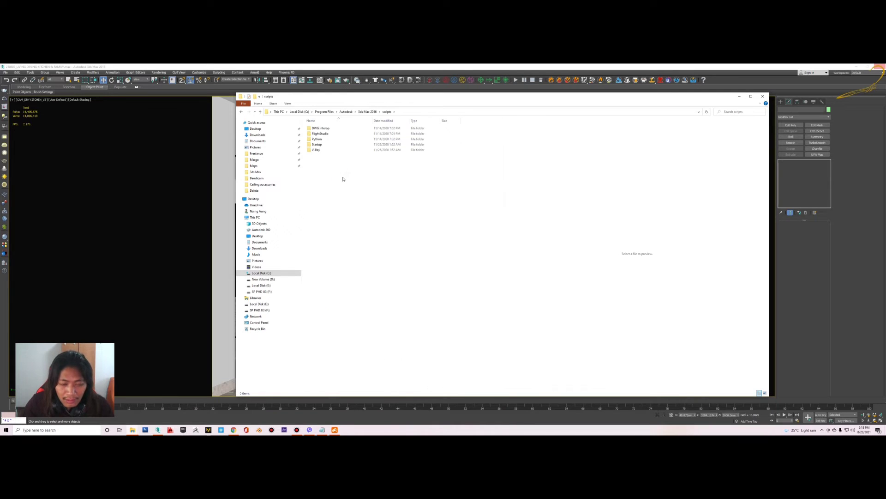
key(ctrl+v)
click(429, 212)
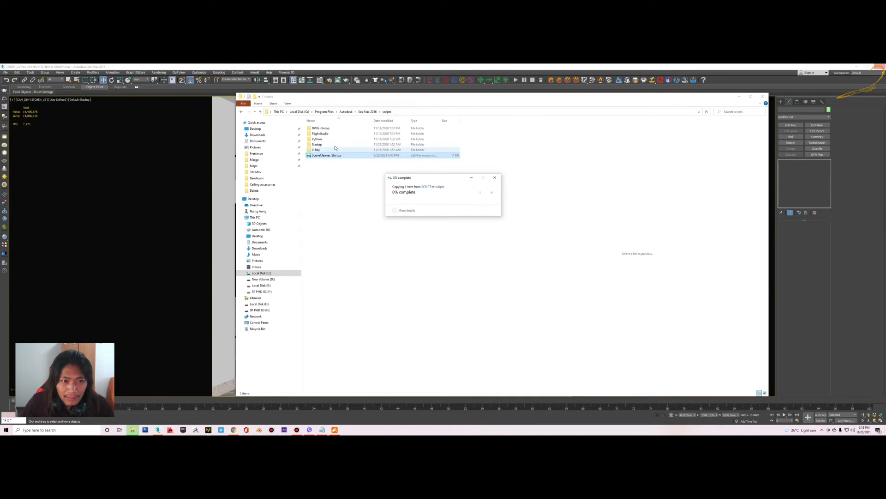
double_click(317, 145)
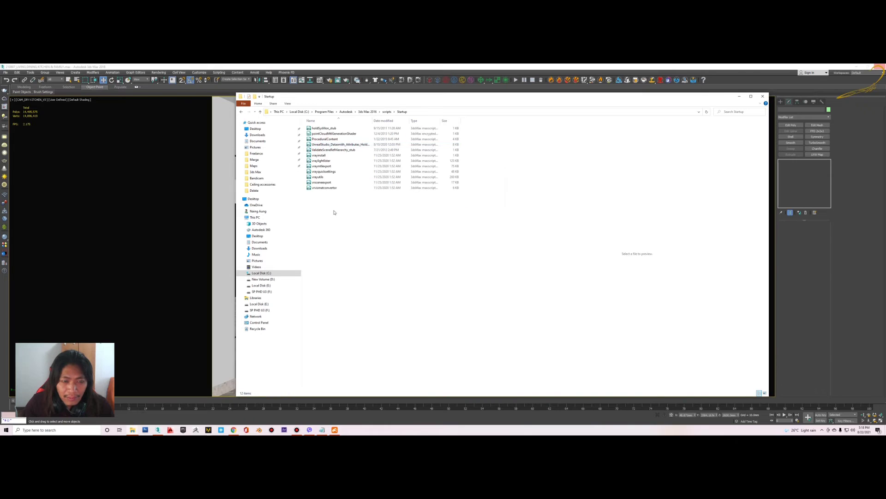
key(ctrl+v)
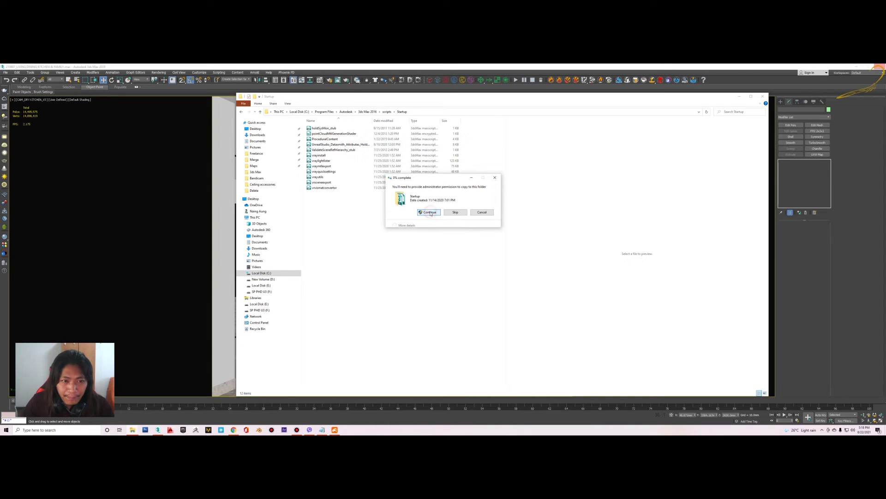
click(429, 212)
Paste the script into the 3ds Max 2022 scripts and Startup folders, approving each copy.
click(346, 111)
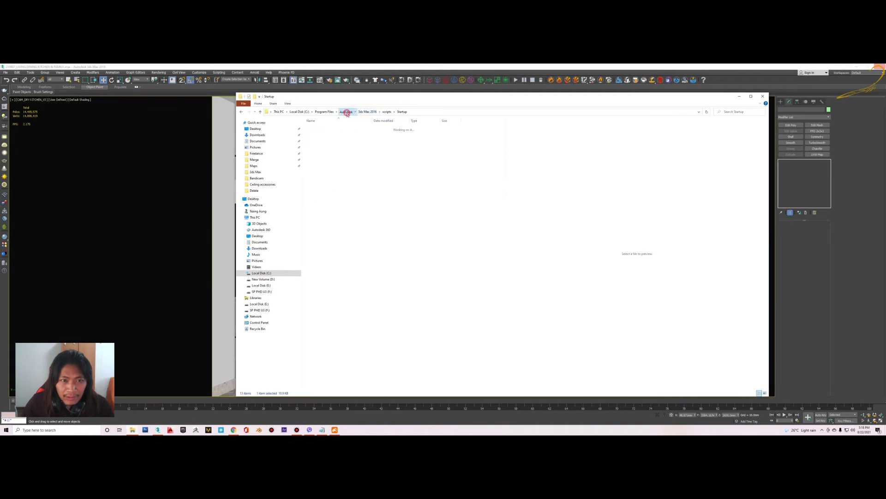
double_click(326, 138)
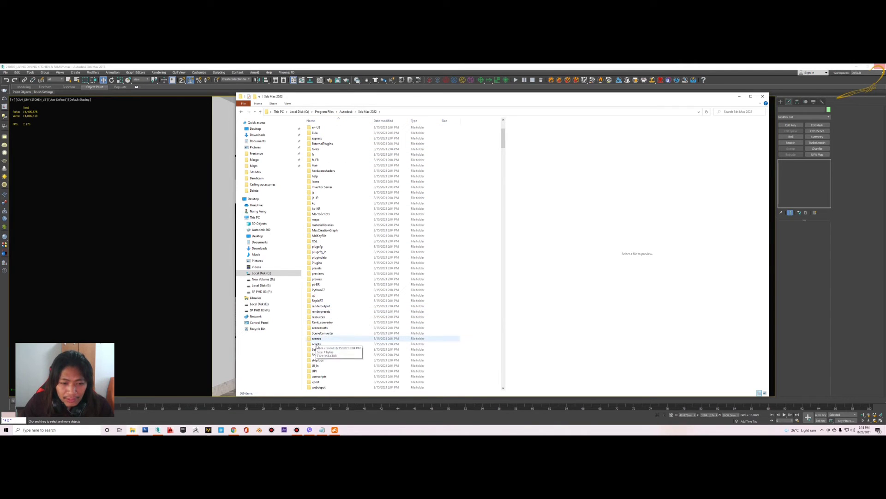
double_click(314, 344)
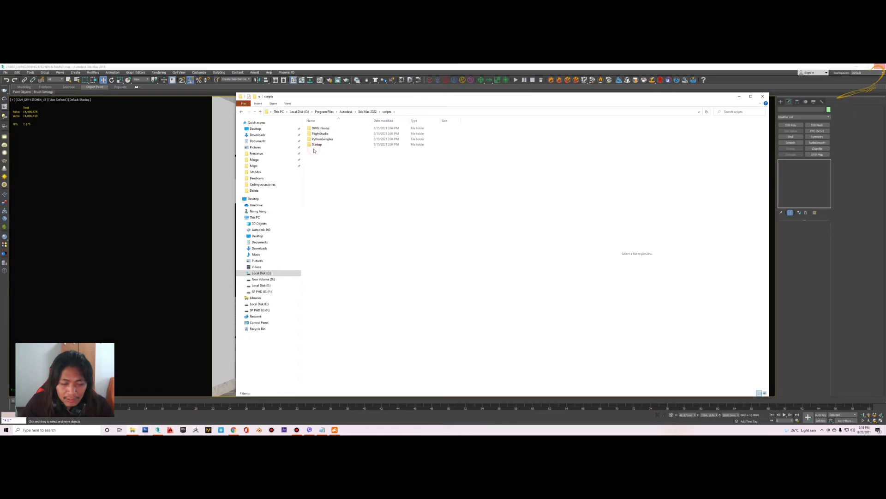
key(ctrl+v)
click(429, 212)
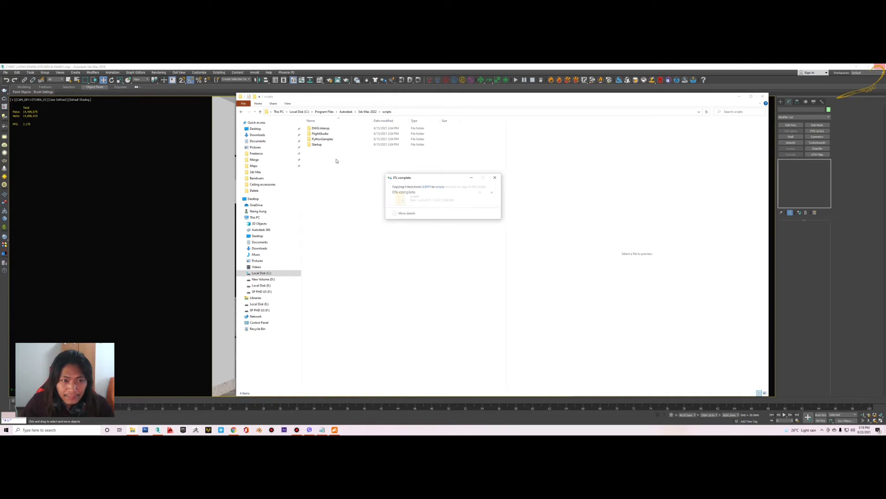
double_click(318, 145)
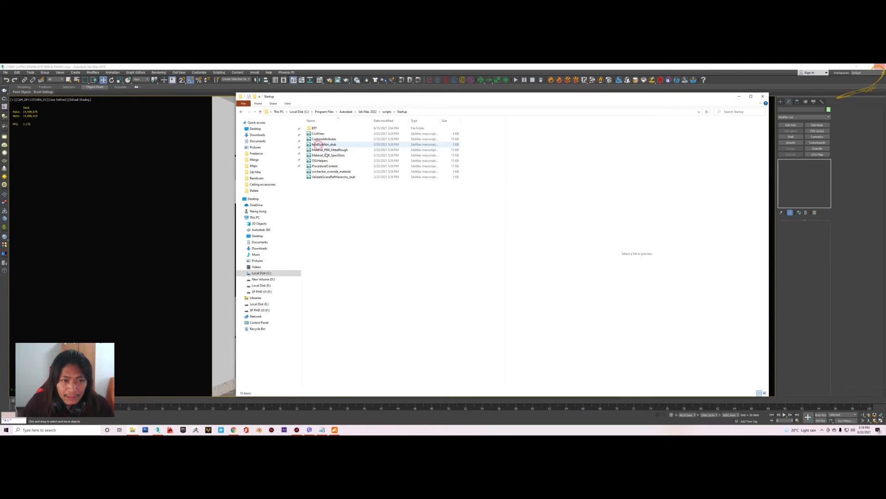
key(ctrl+v)
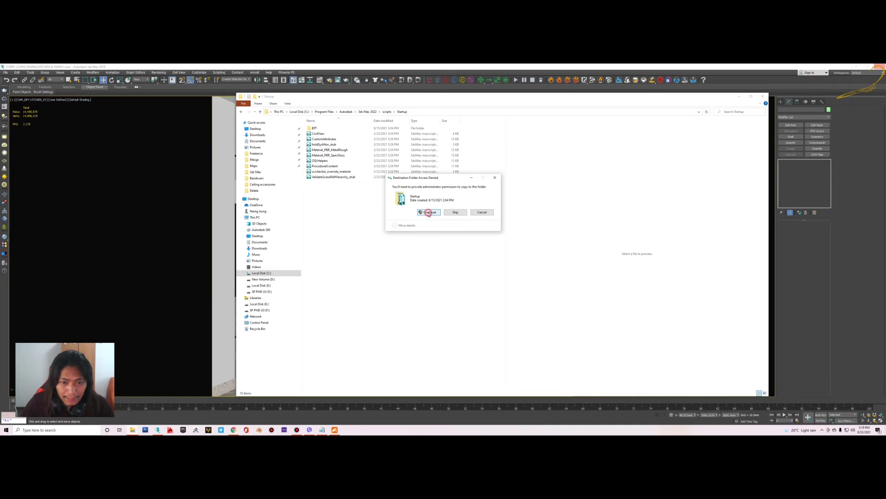
click(427, 211)
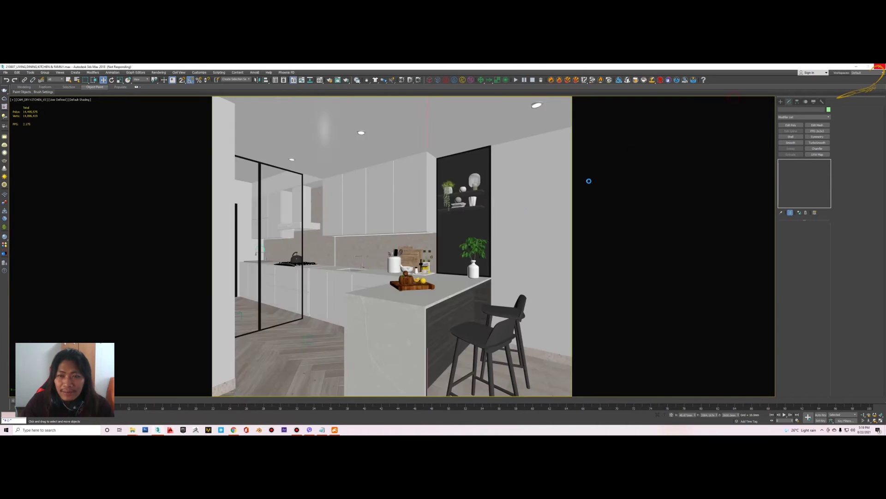
Hide the file window to show the desktop, and refresh the desktop.
click(739, 96)
key(super+d)
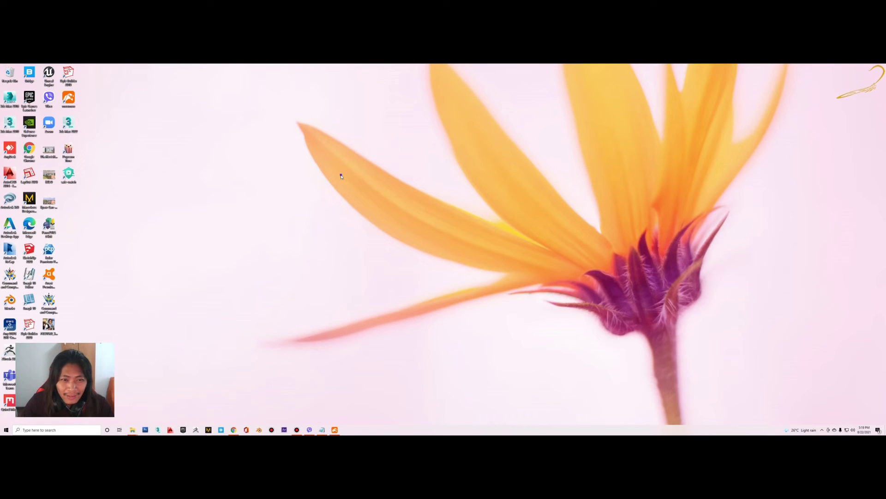
right_click(340, 174)
click(347, 191)
right_click(347, 190)
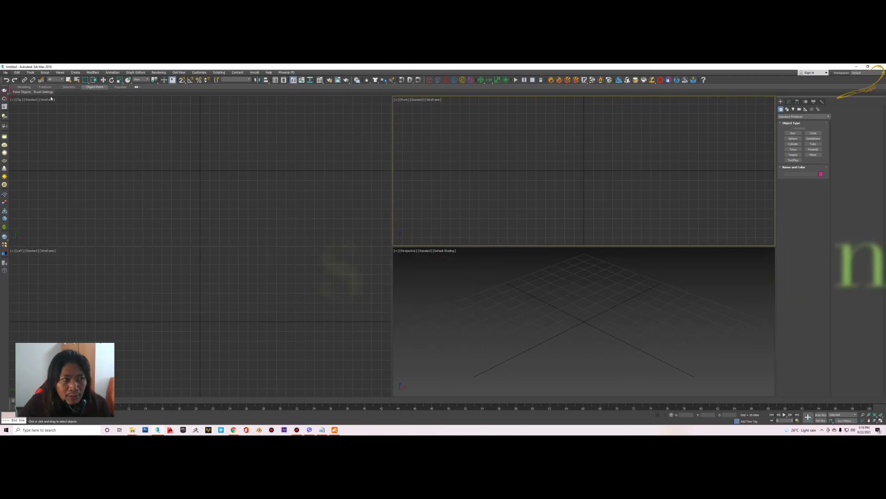
Open 210807_LIVING,DINING,KITCHEN & FAMILY.max from the recent Summerlea folder.
key(ctrl+o)
click(145, 106)
click(166, 112)
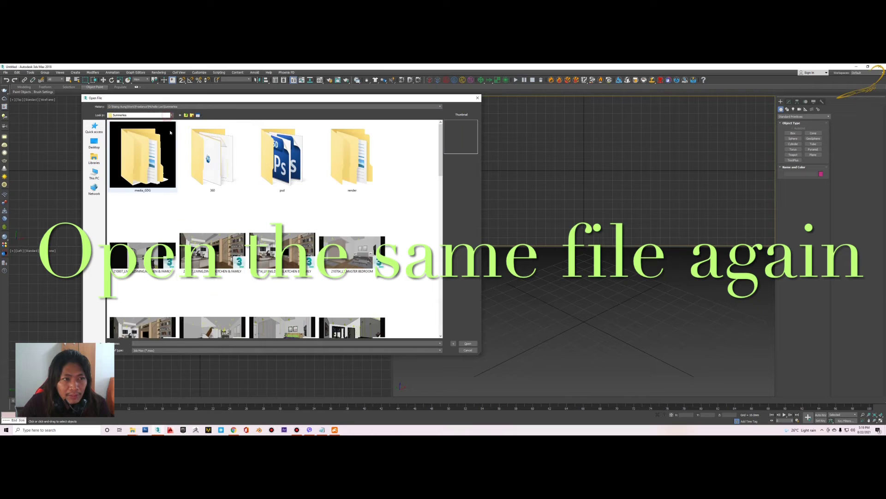
click(143, 236)
double_click(143, 252)
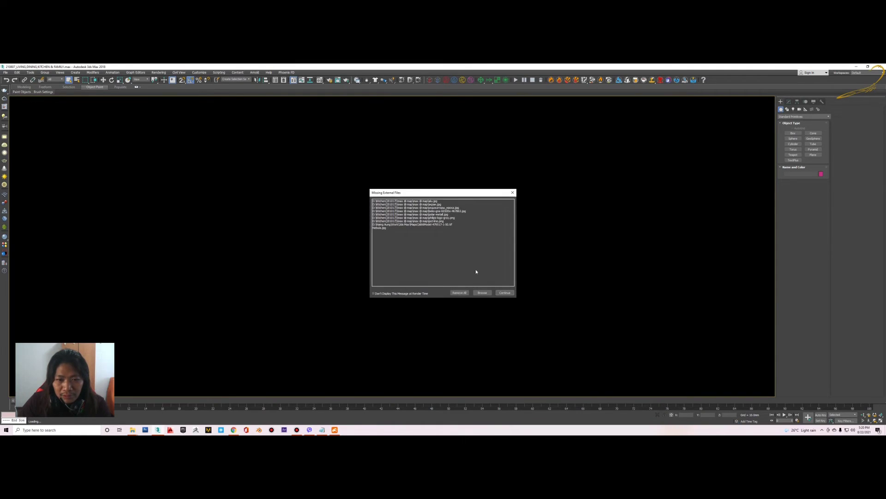
Continue past the Missing External Files dialog so the kitchen scene finishes loading.
click(505, 293)
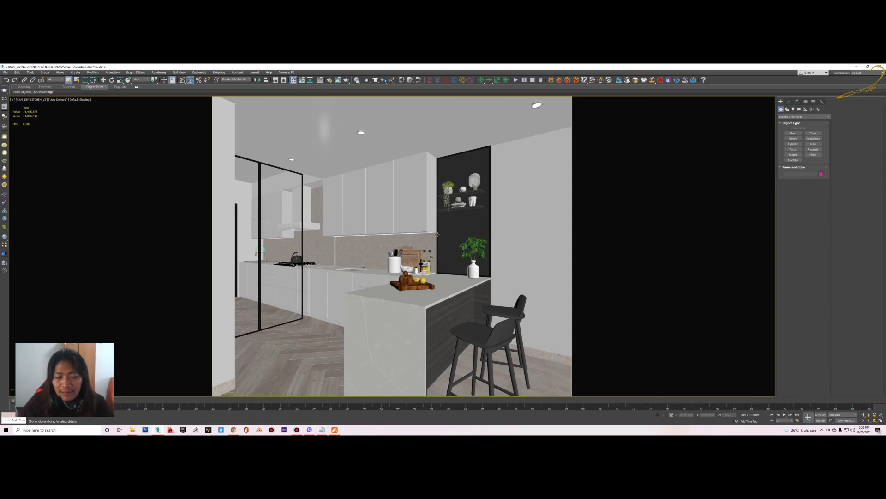
Select and then deselect the kitchen group near the counter, and save the scene.
key(w)
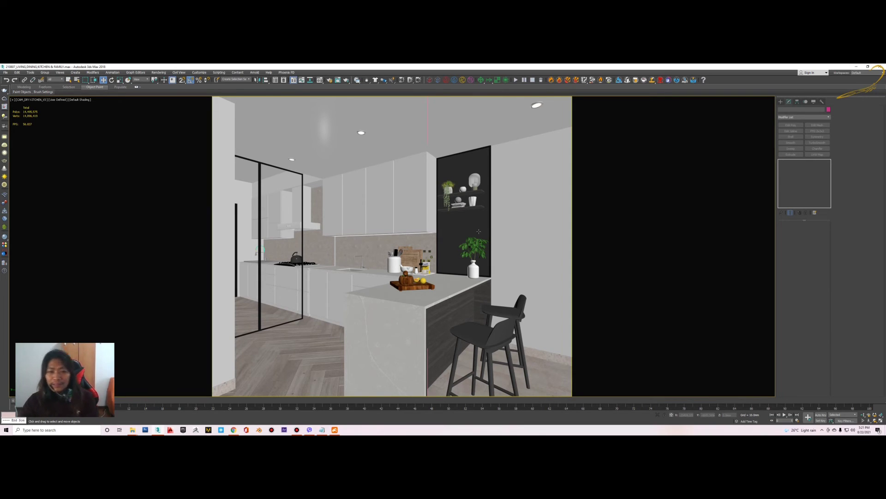
click(423, 170)
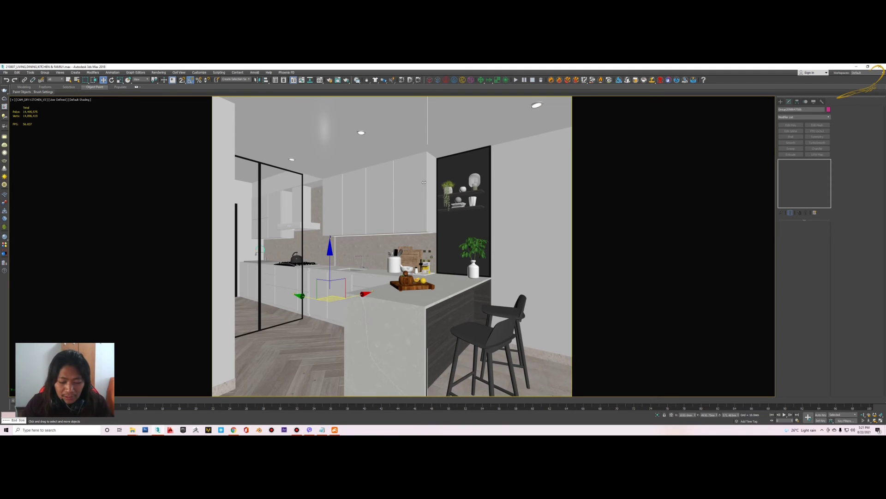
key(ctrl+d)
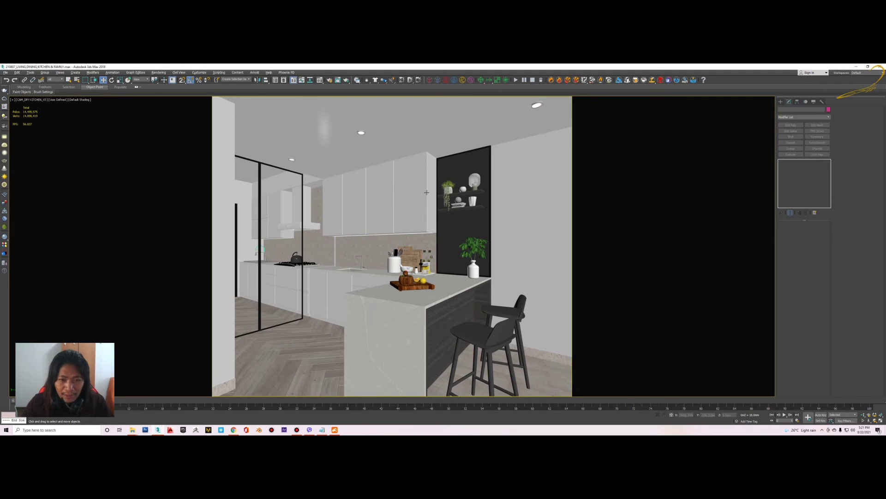
key(ctrl+s)
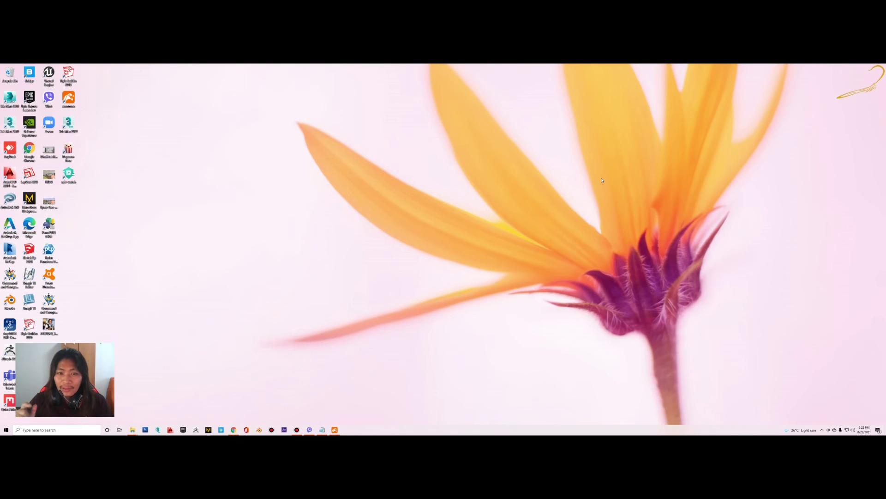
Refresh the desktop twice, then launch 3ds Max 2018 from the taskbar.
right_click(492, 192)
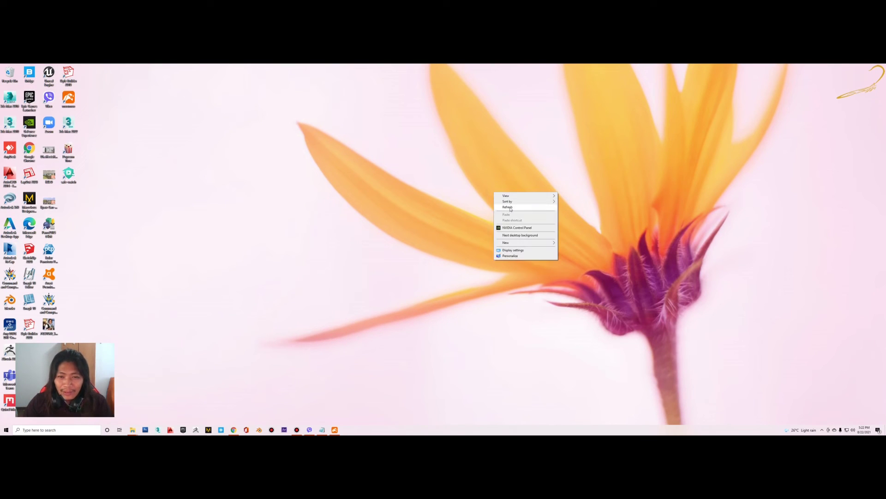
click(499, 213)
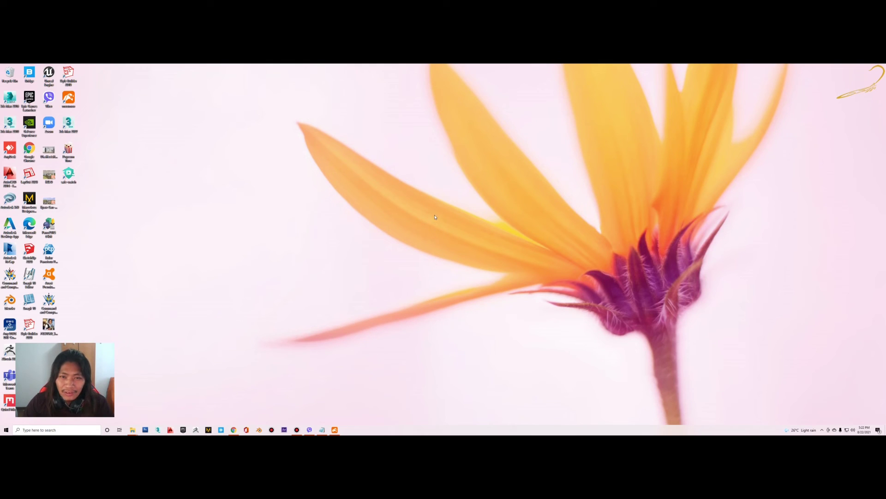
right_click(426, 179)
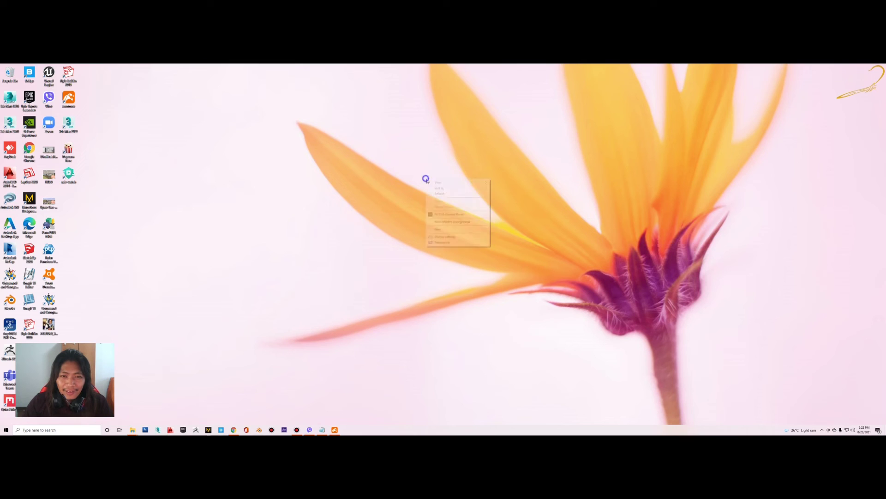
click(432, 200)
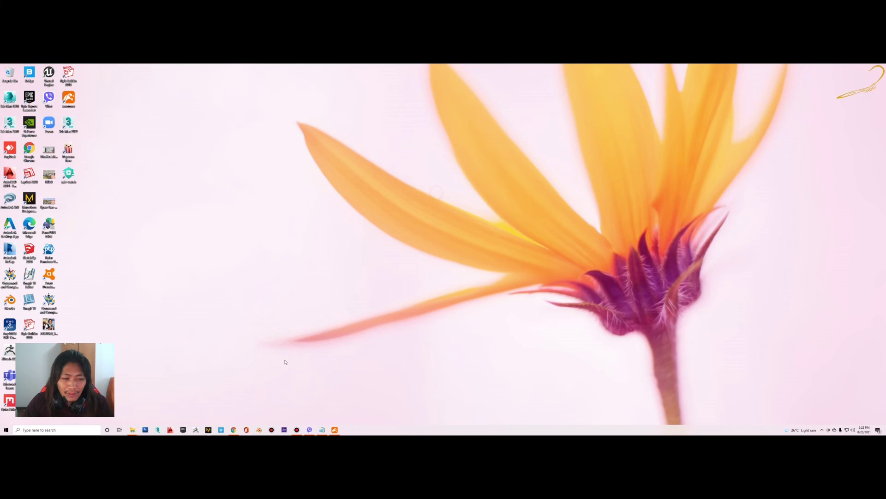
click(158, 429)
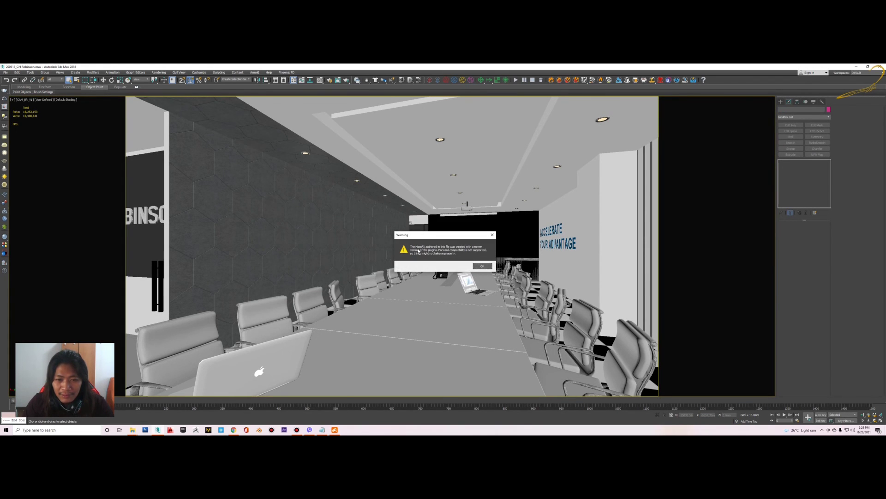
Dismiss the MassFX plugin warning and pick CAM_REC_V1 from the camera list to view reception.
click(482, 266)
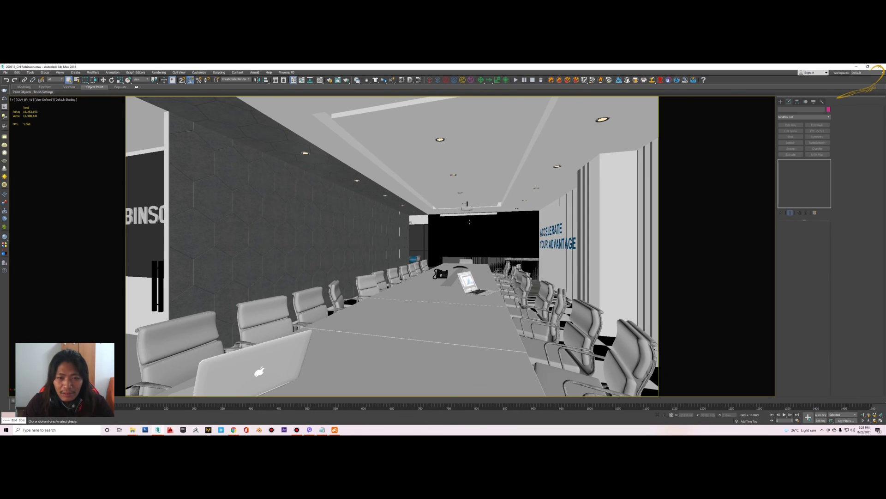
key(c)
click(432, 240)
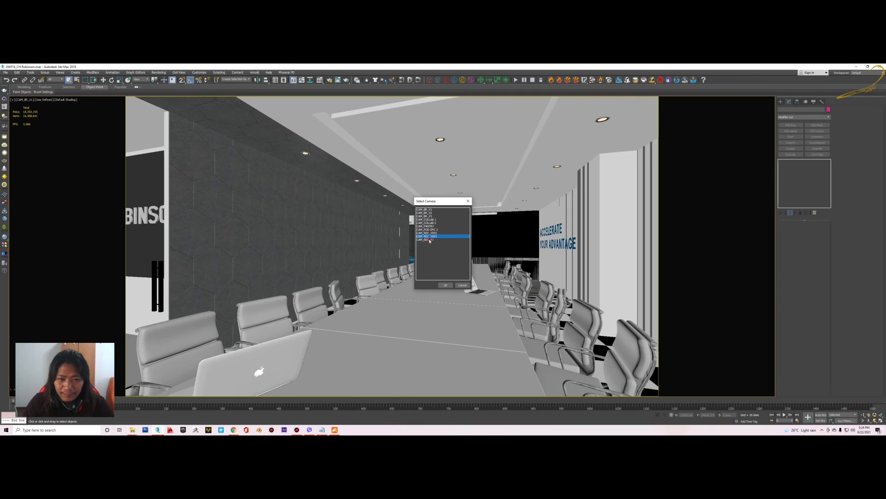
double_click(432, 239)
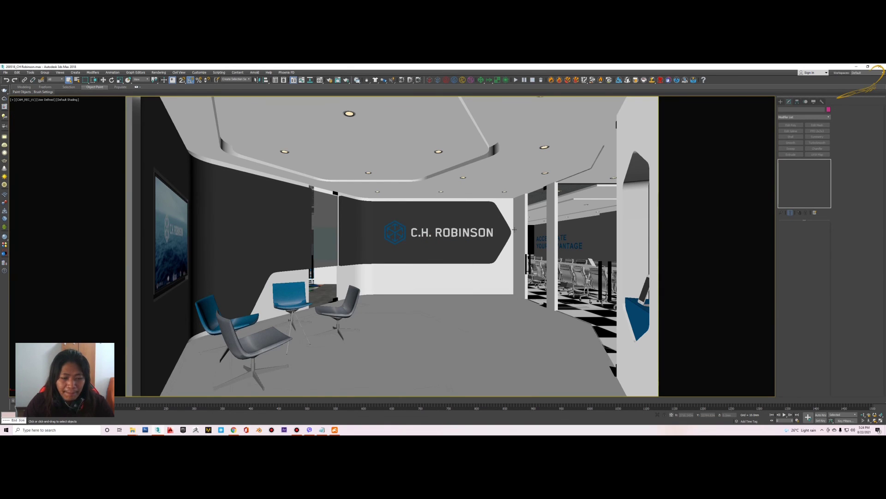